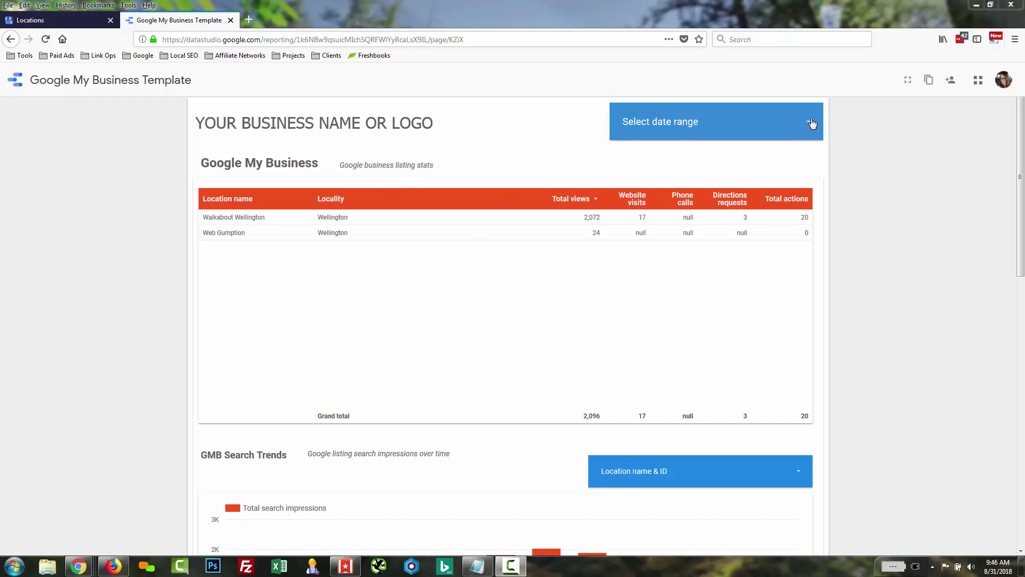
pyautogui.scroll(-3, 897, 262)
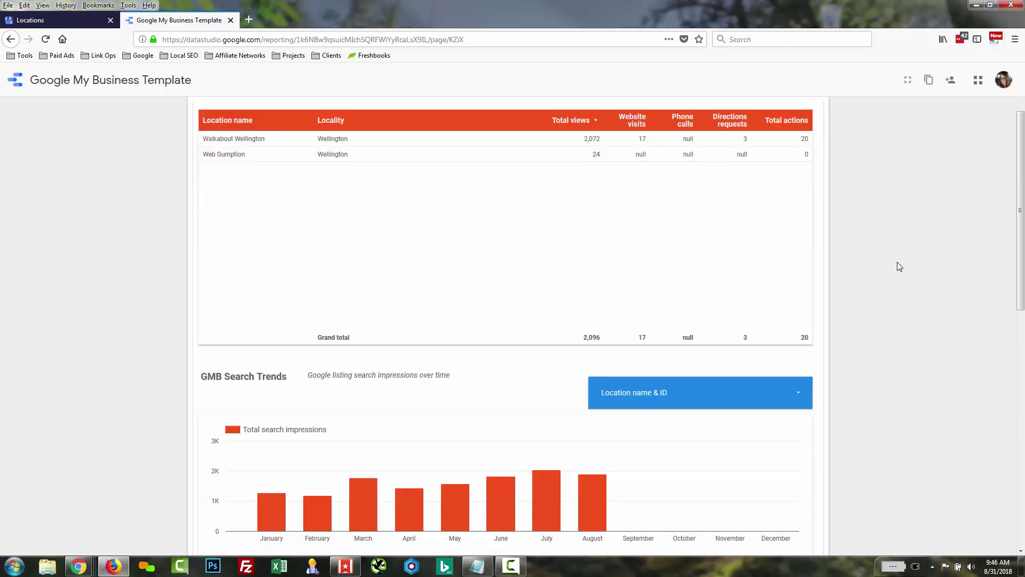
pyautogui.scroll(-1, 898, 263)
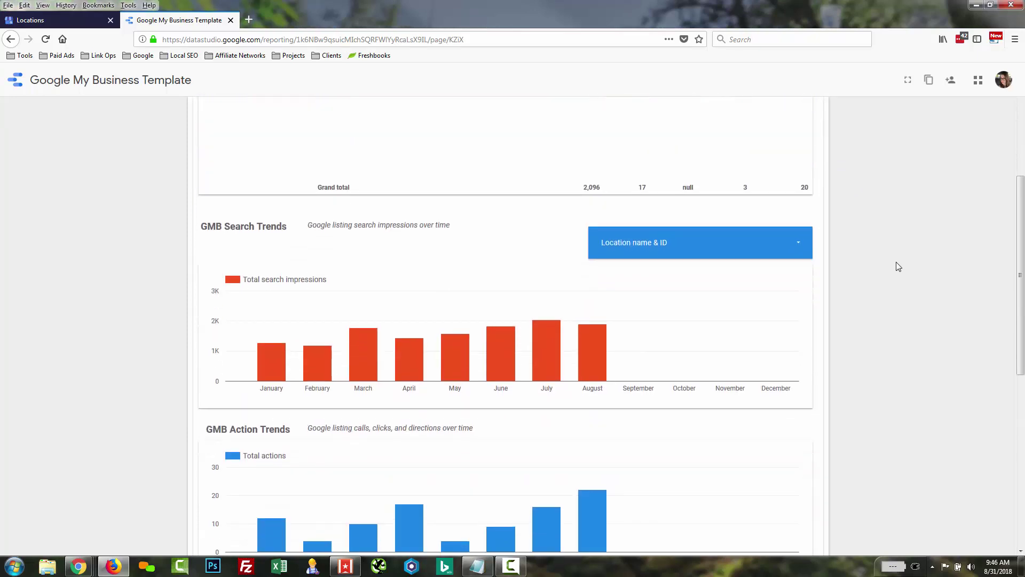
pyautogui.scroll(-2, 898, 258)
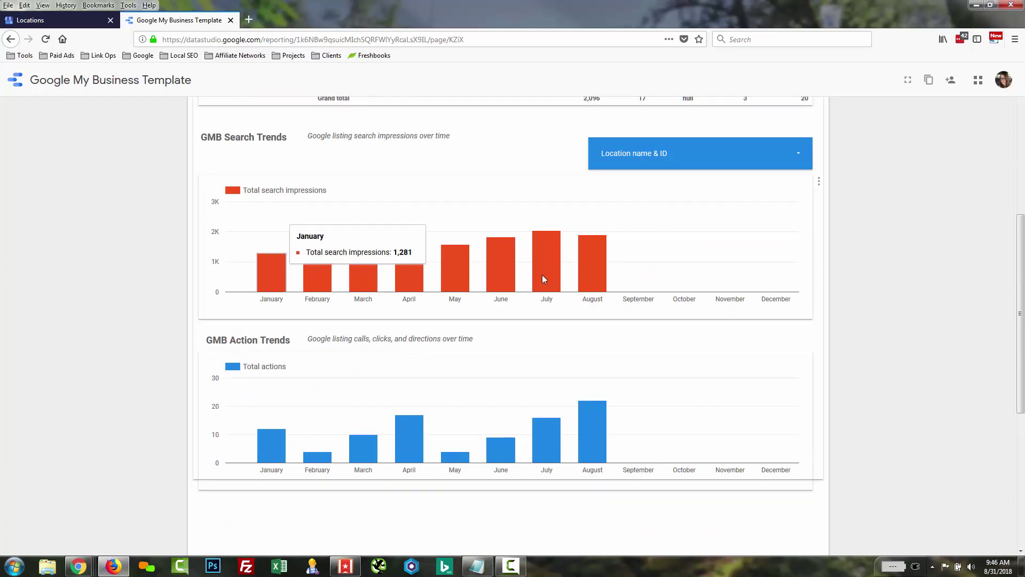
pyautogui.moveTo(551, 273)
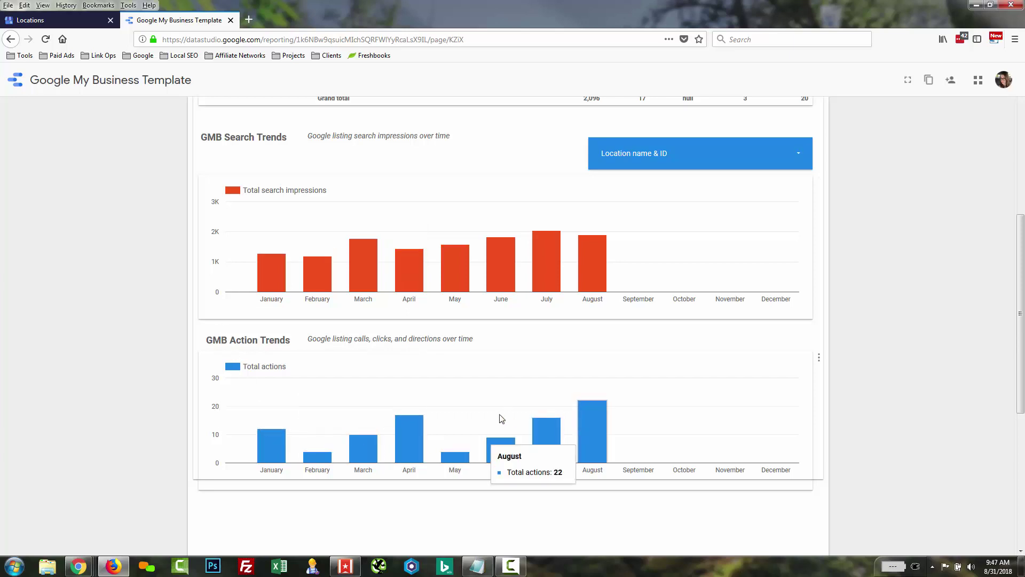
pyautogui.moveTo(419, 295)
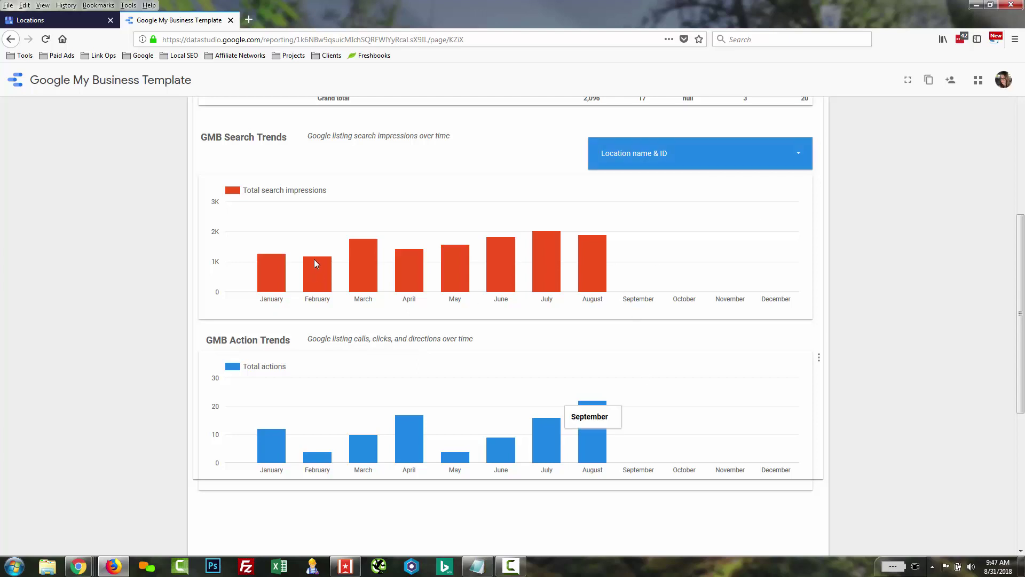
pyautogui.click(799, 159)
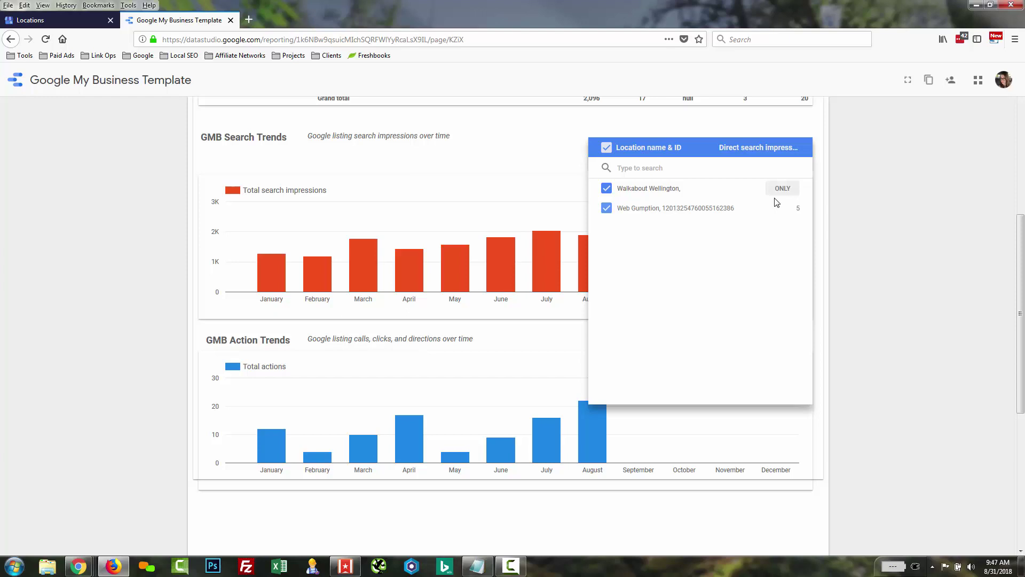
pyautogui.click(893, 190)
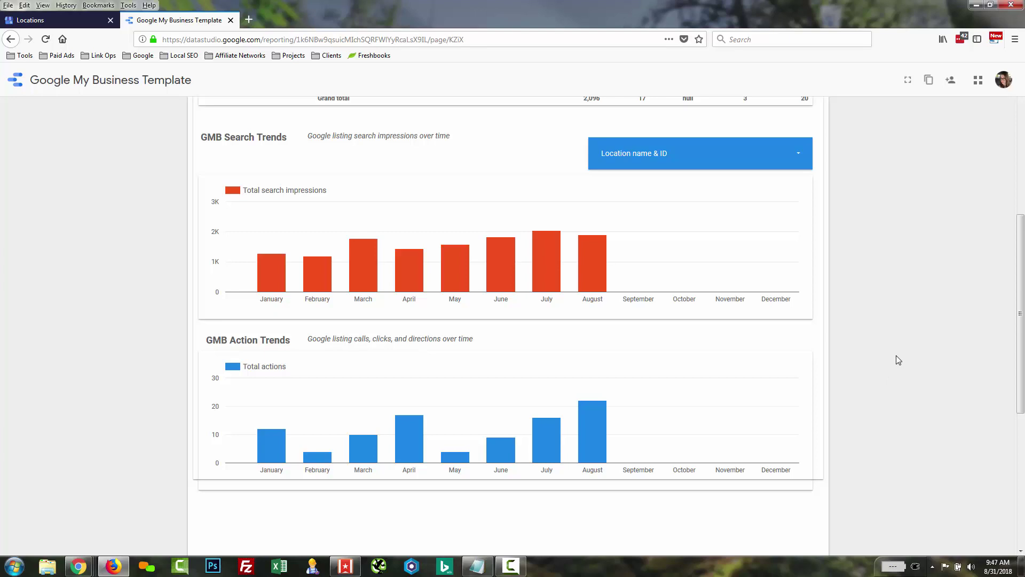
pyautogui.scroll(3, 886, 340)
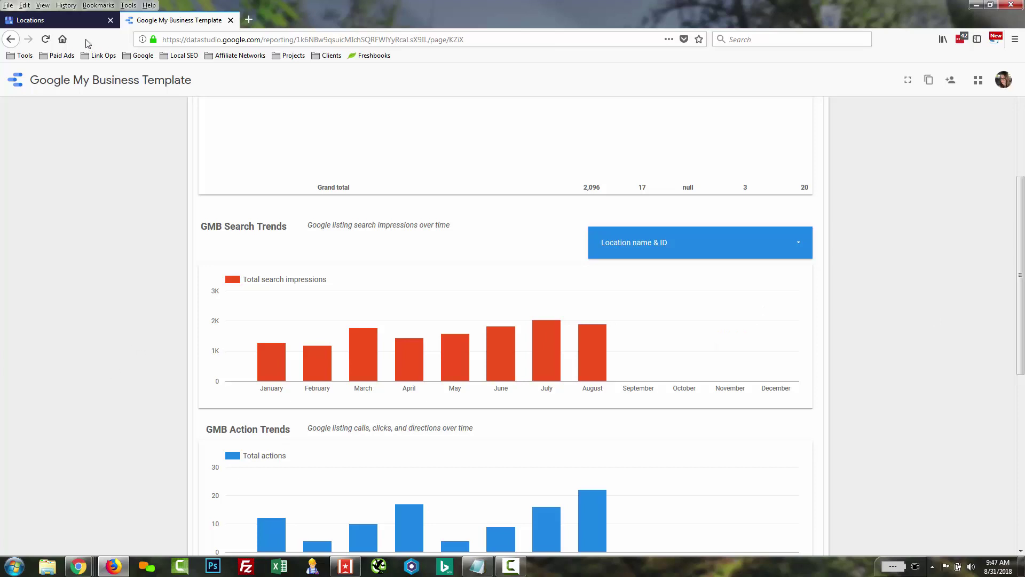
# - View the Manage locations page listing Walkabout Wellington and Web Gumption, both published
pyautogui.click(62, 21)
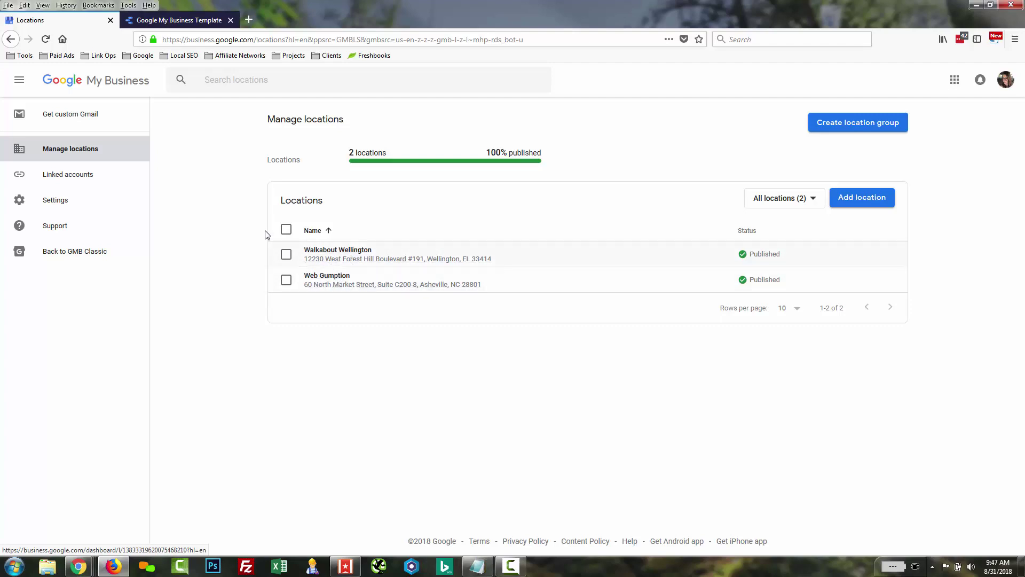
# - Go back to the Google My Business Template report in Data Studio and scroll to its top
pyautogui.click(177, 21)
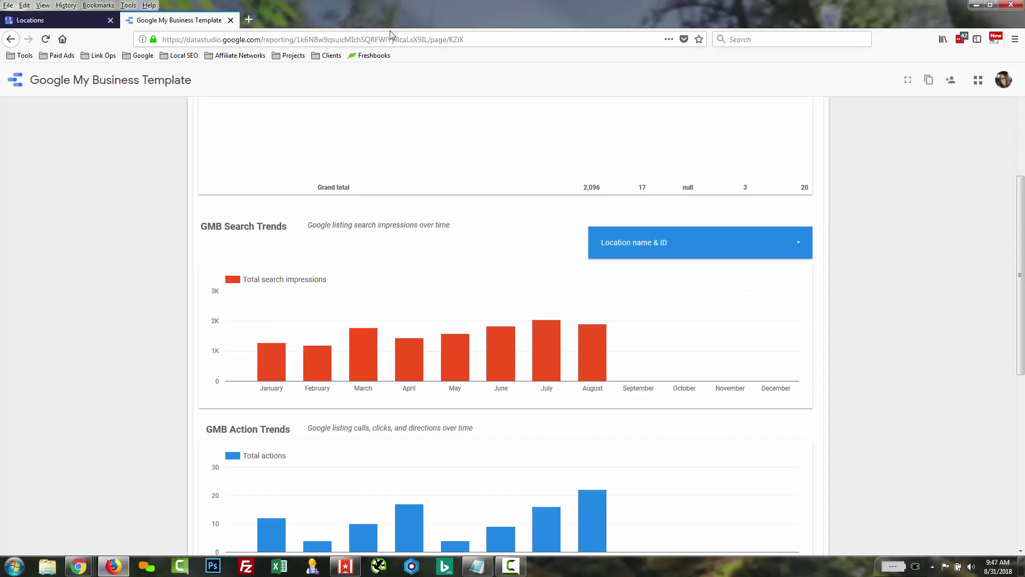
pyautogui.hotkey('ctrl', 'l')
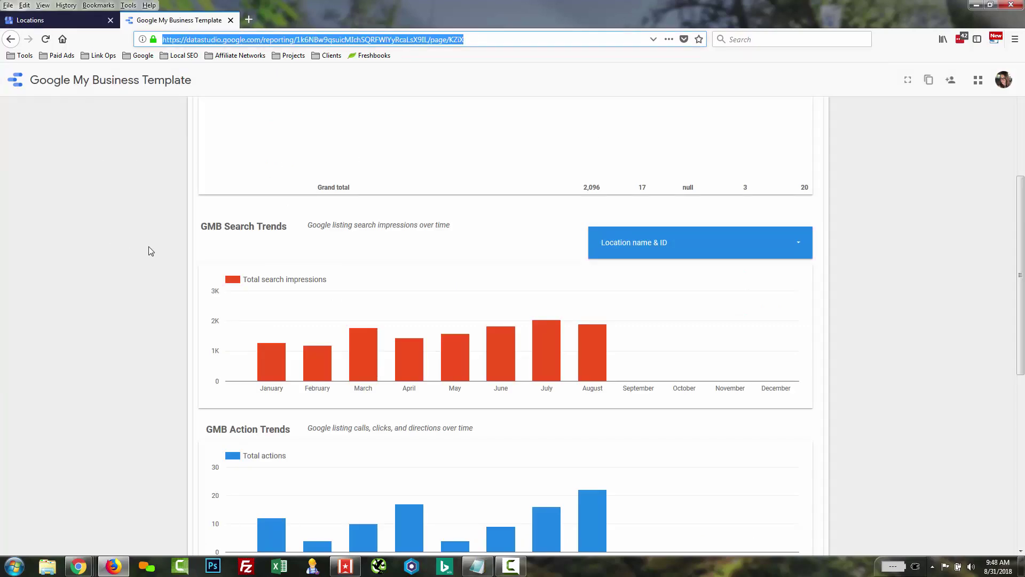
pyautogui.scroll(5, 151, 342)
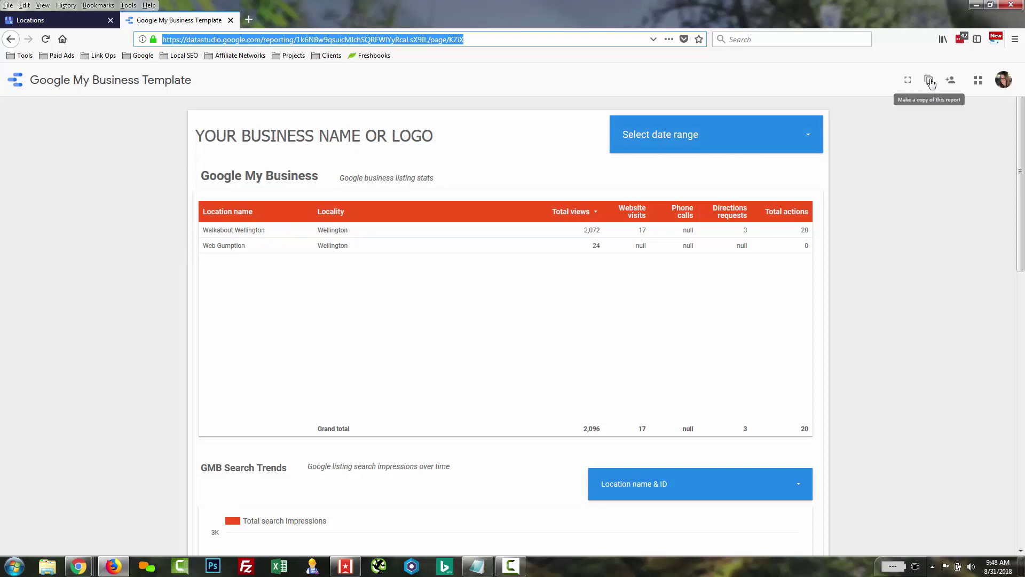
# - Make a copy of the template report and list the data sources available for the copy
pyautogui.click(931, 82)
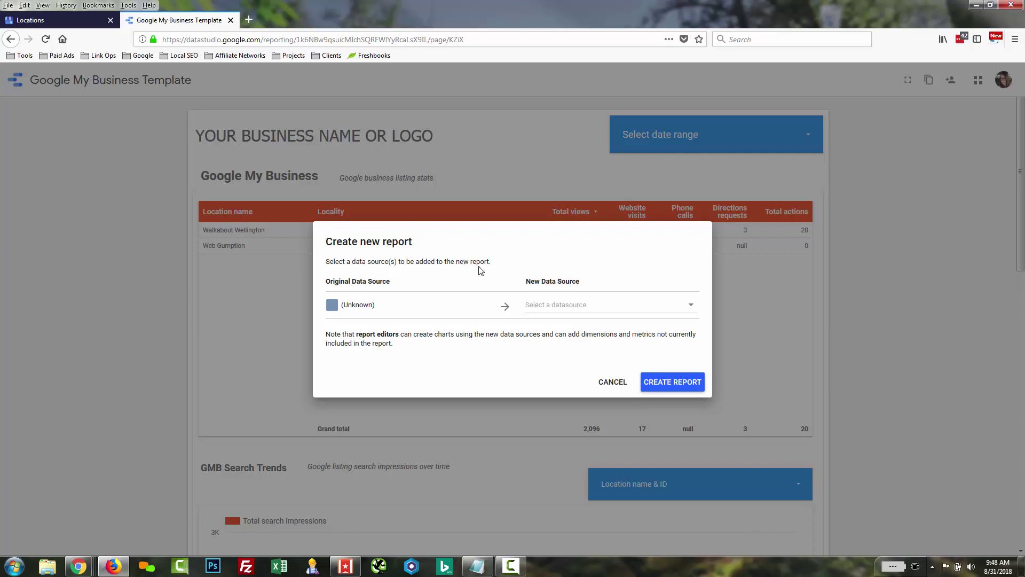
pyautogui.click(648, 313)
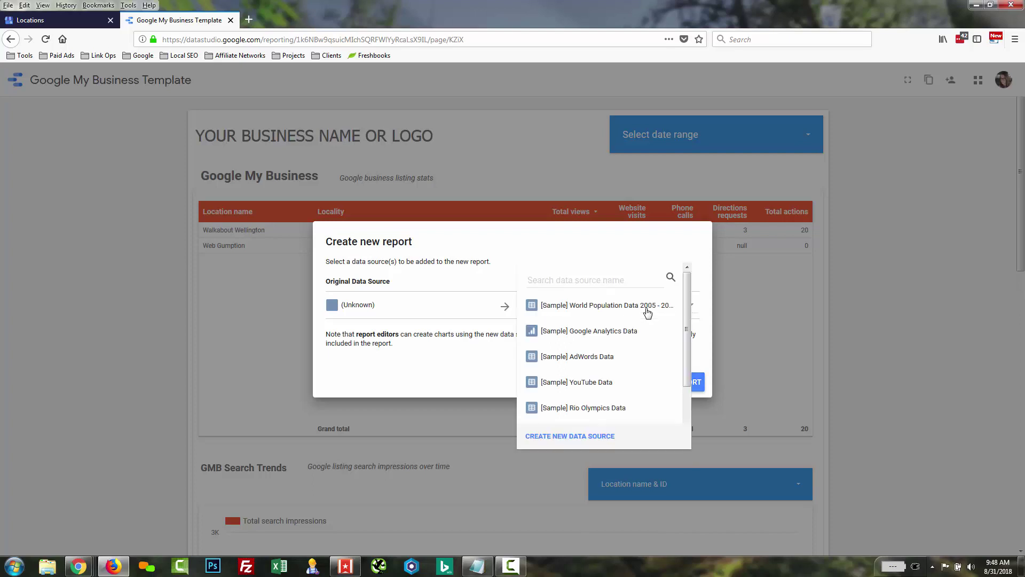
# - Create a new data source named 'GMB Listings' and search the connectors for 'my bus'
pyautogui.click(590, 436)
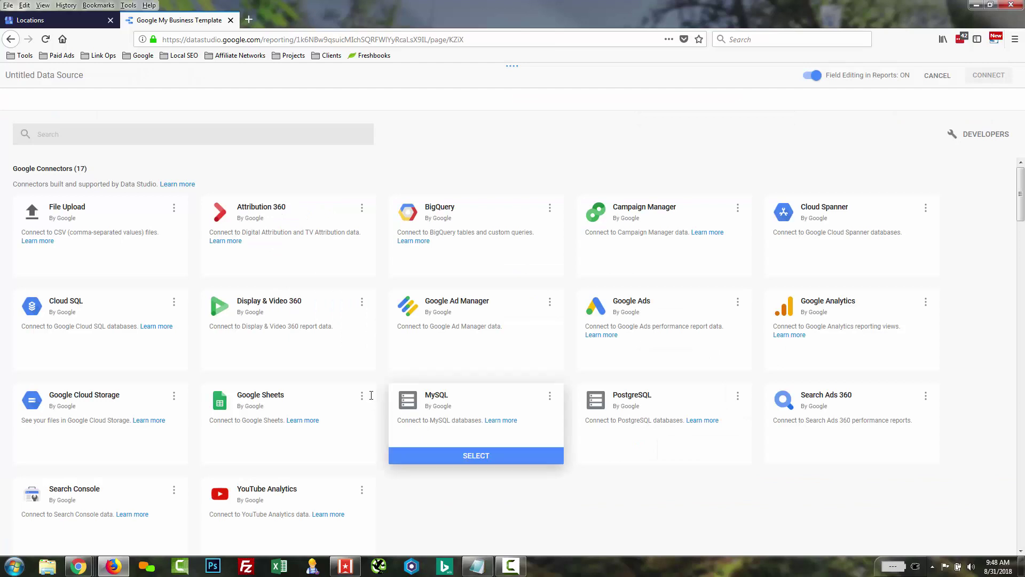
pyautogui.click(35, 74)
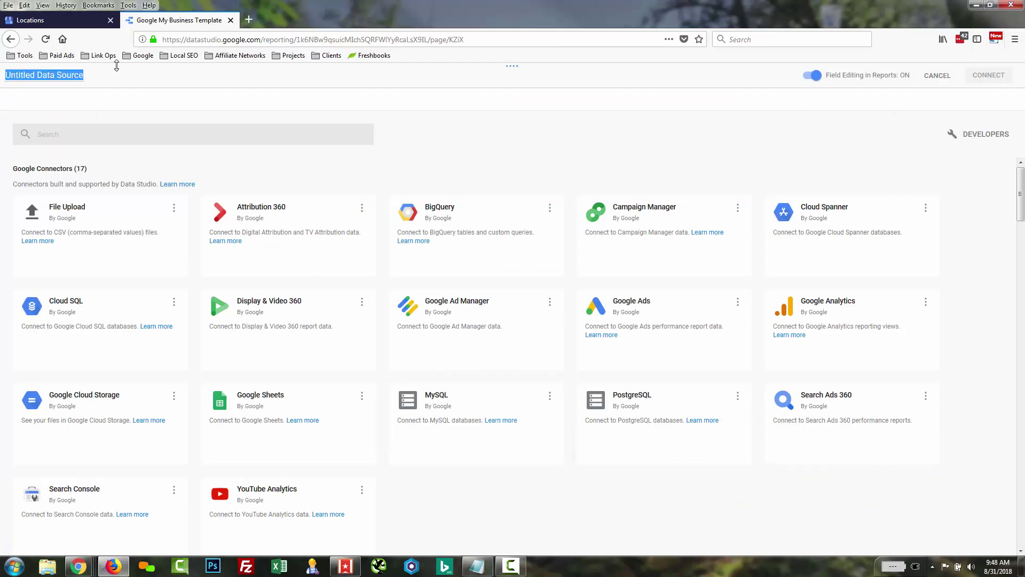
pyautogui.write('GMB ')
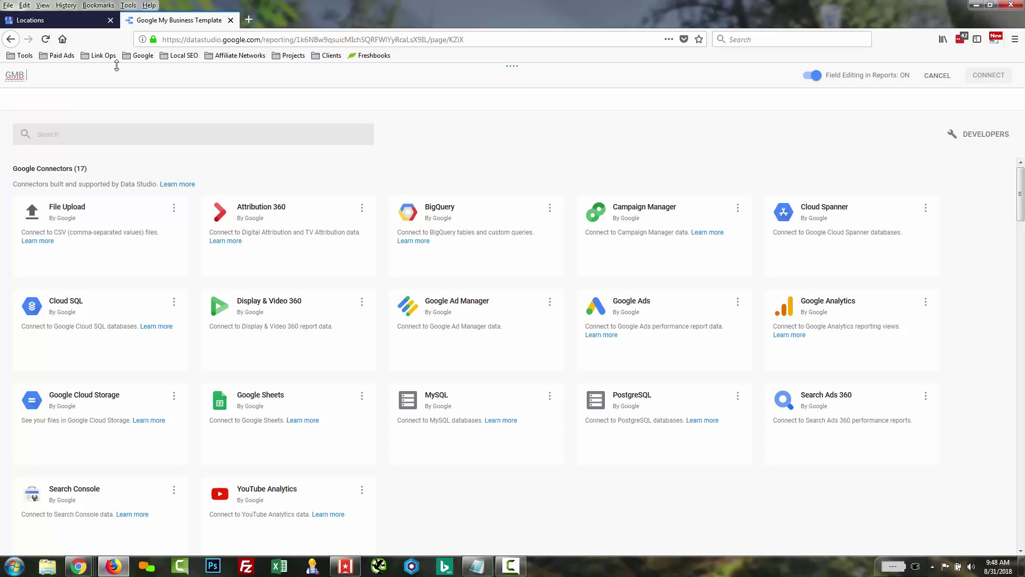
pyautogui.write('Listings')
pyautogui.click(80, 132)
pyautogui.write('m')
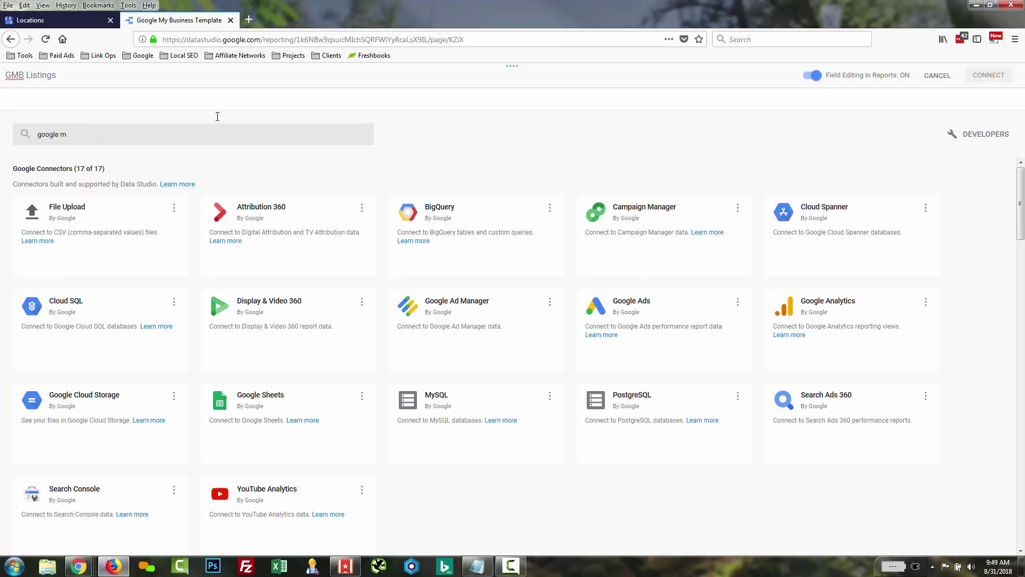
pyautogui.write('y business')
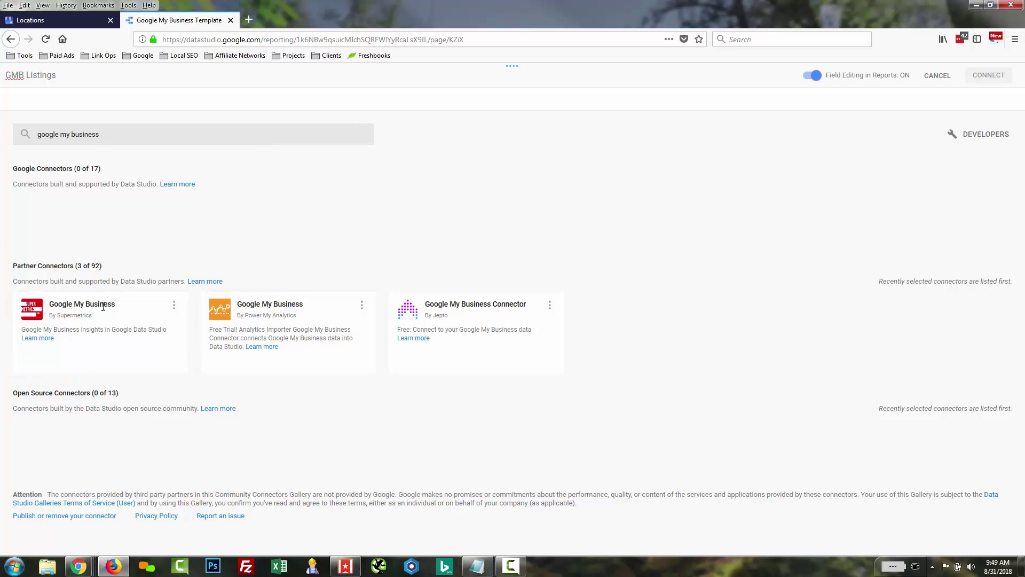
# - Select the Supermetrics Google My Business connector for the GMB Listings data source
pyautogui.moveTo(282, 298)
pyautogui.moveTo(77, 310)
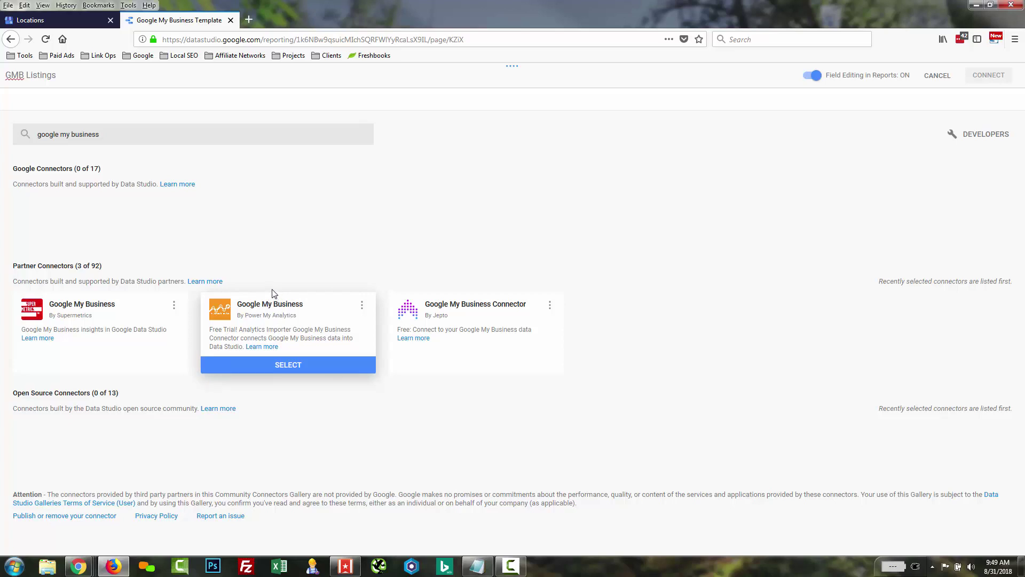
pyautogui.moveTo(115, 353)
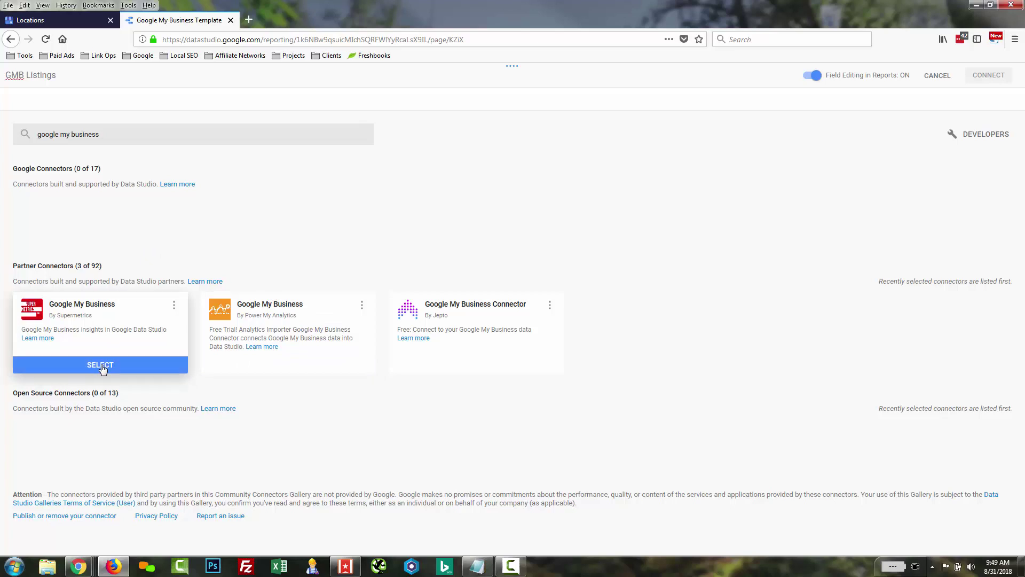
pyautogui.click(101, 365)
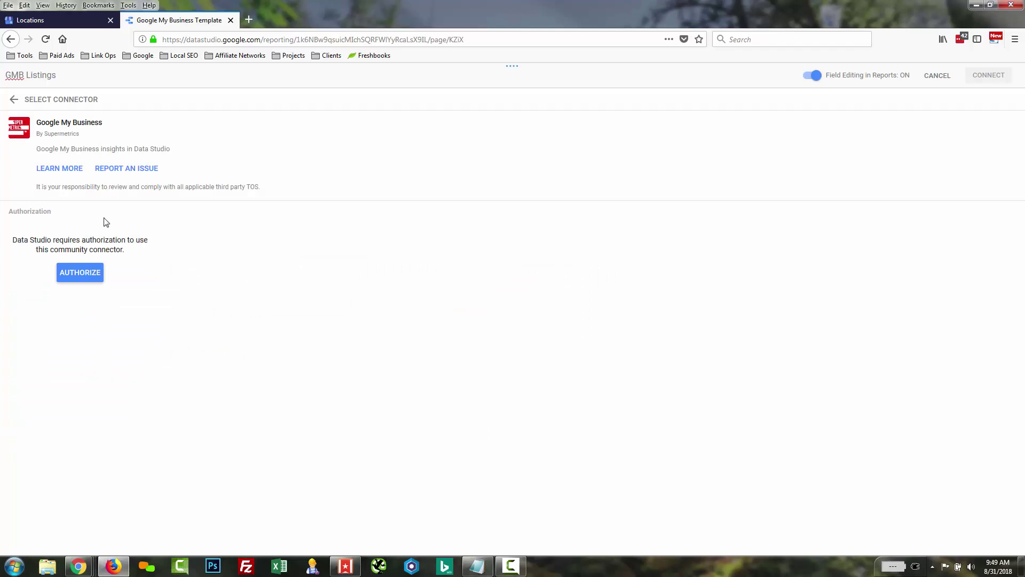
# - Authorize the Supermetrics community connector with the user's Google account
pyautogui.click(88, 273)
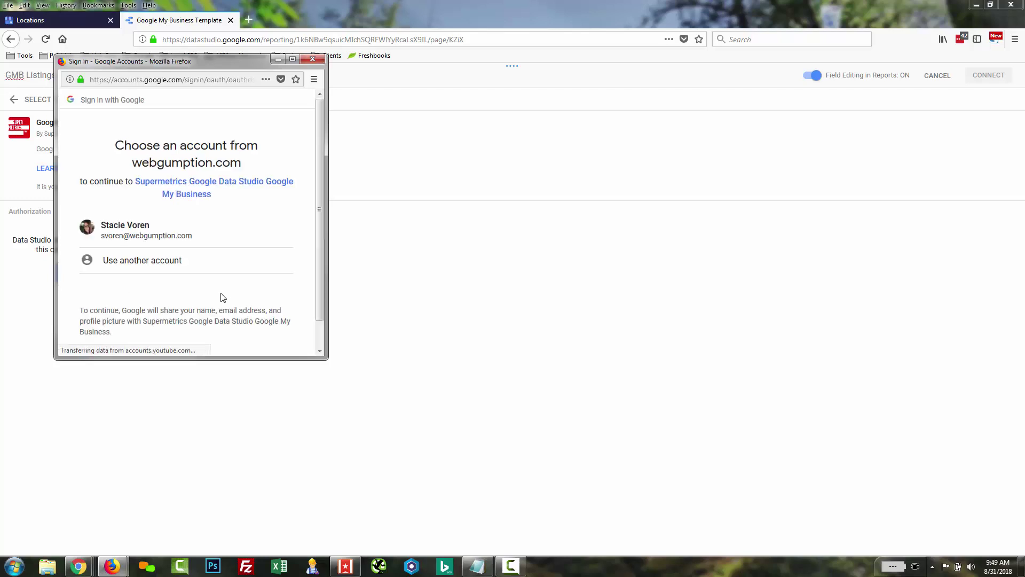
pyautogui.click(132, 235)
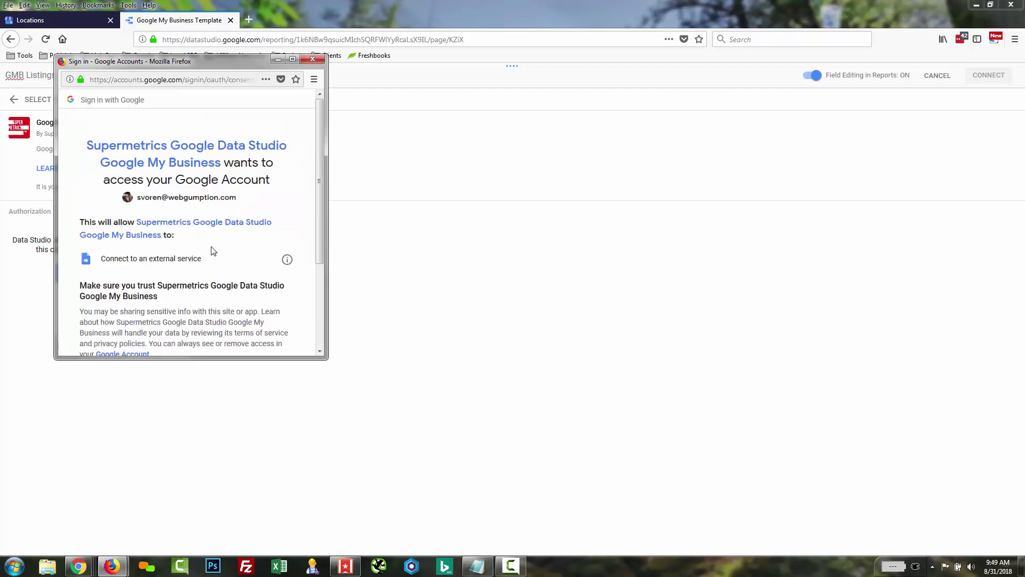
pyautogui.scroll(-4, 213, 244)
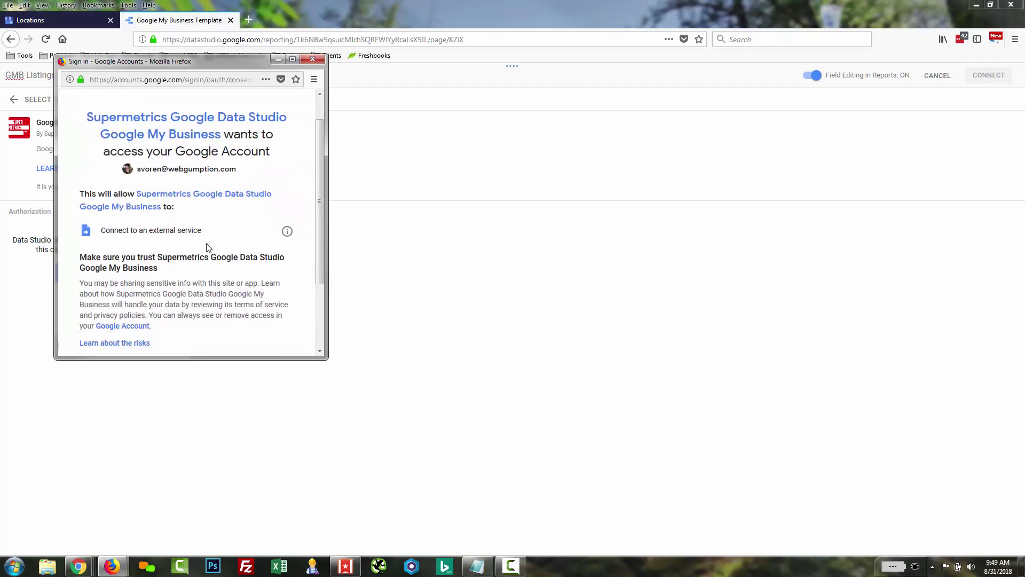
pyautogui.click(271, 294)
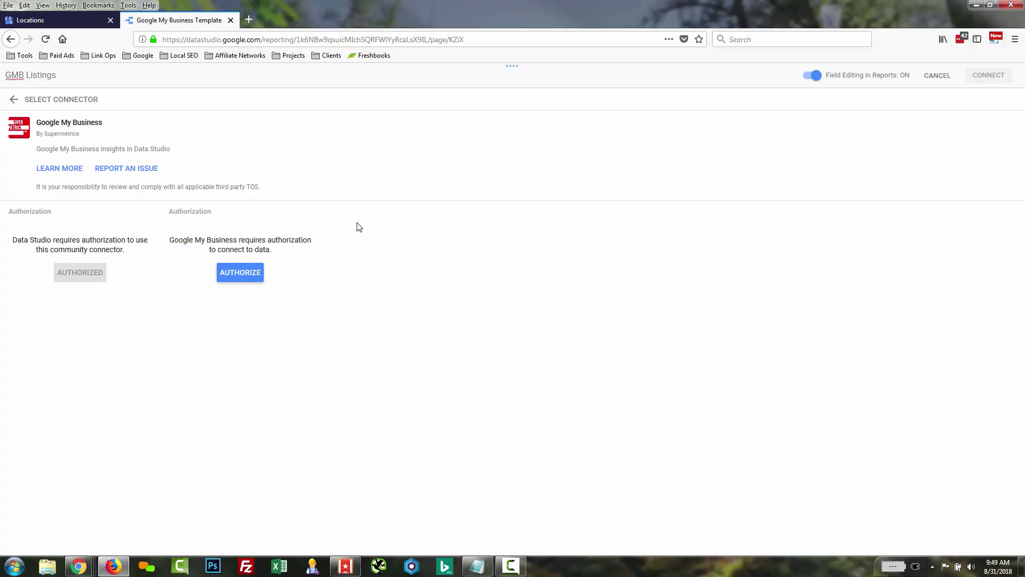
# - Log the connector into Google My Business with the listings account and allow Supermetrics access
pyautogui.click(238, 274)
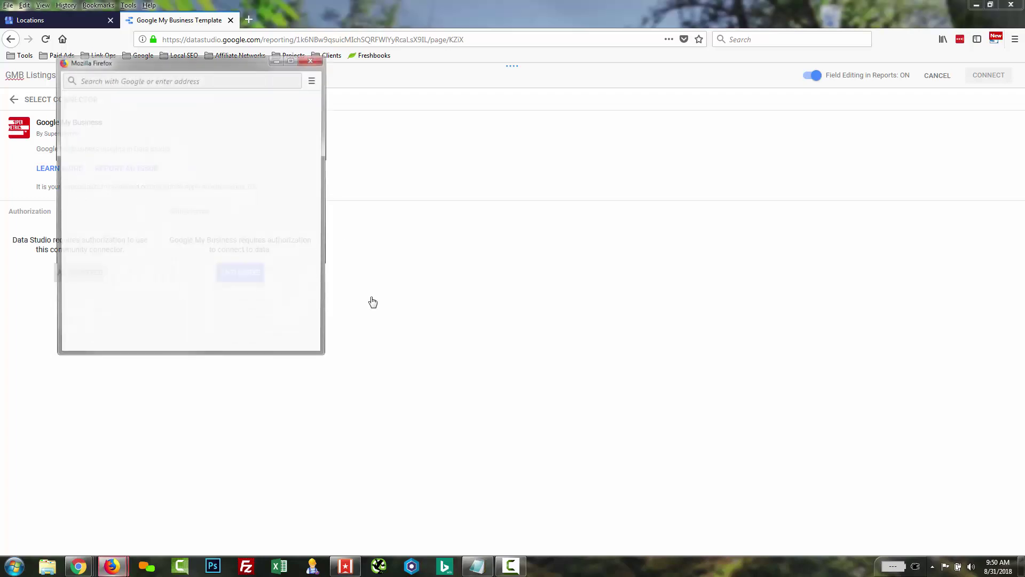
pyautogui.click(478, 565)
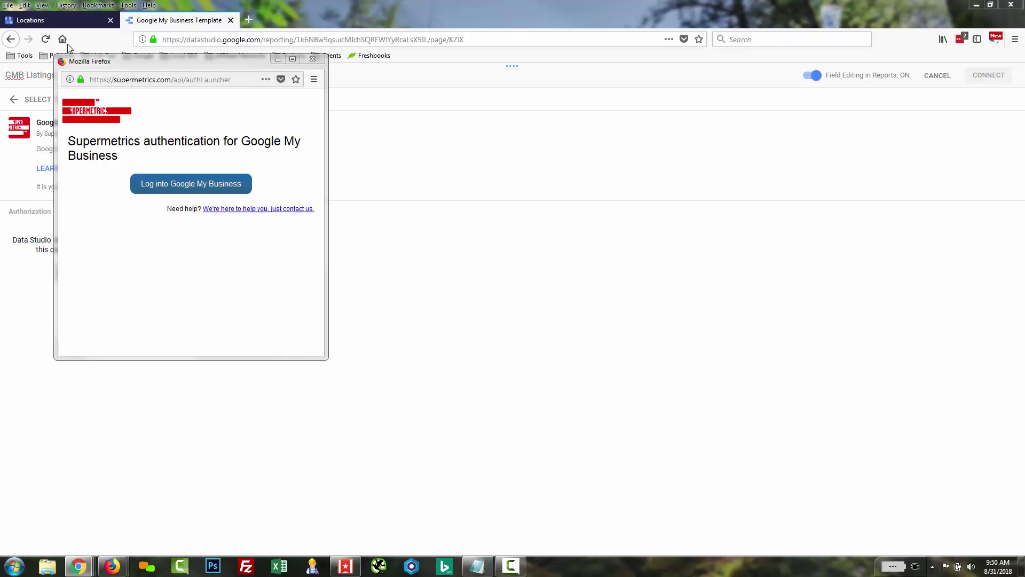
pyautogui.click(210, 183)
pyautogui.click(211, 183)
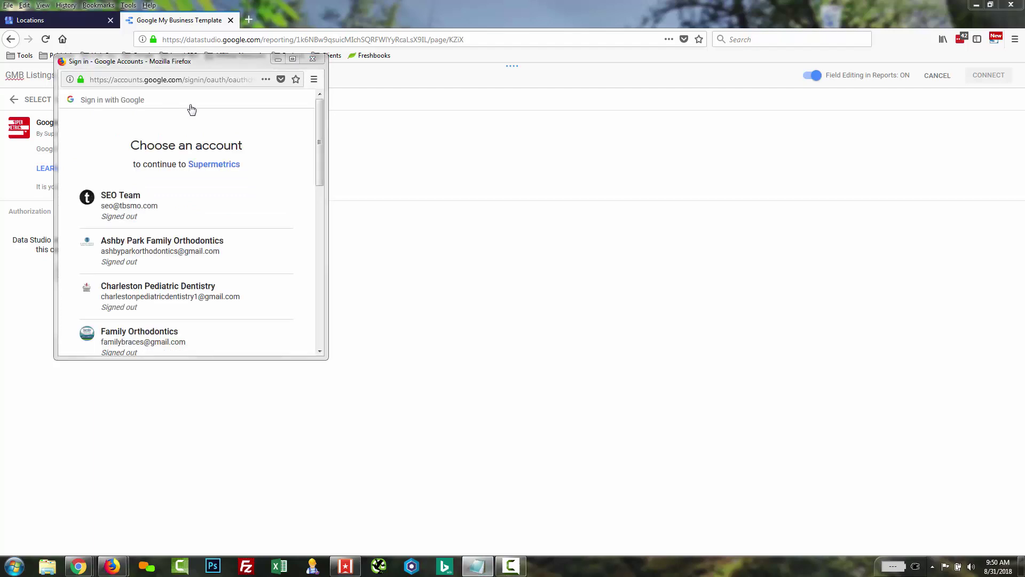
pyautogui.click(320, 224)
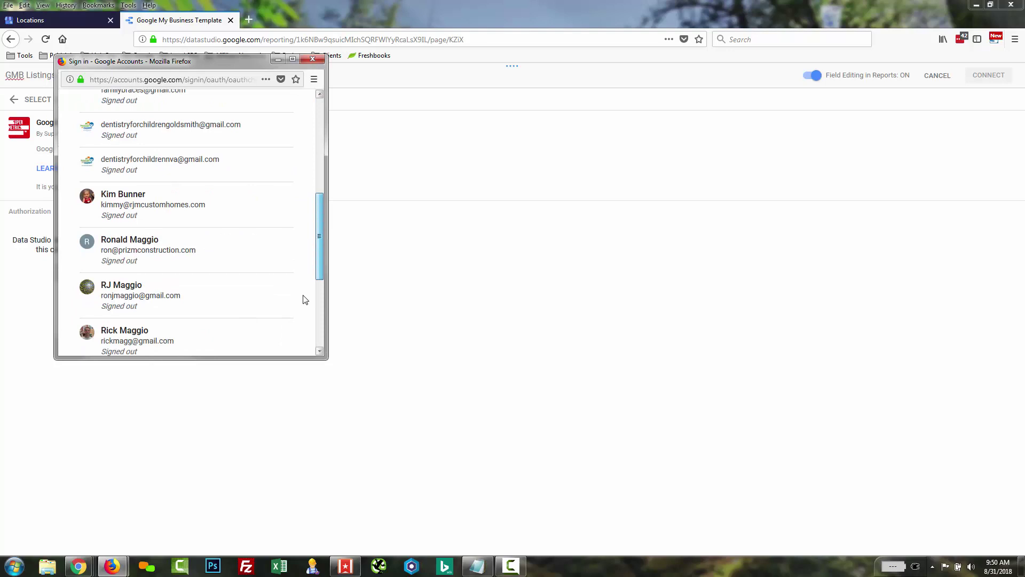
pyautogui.scroll(-5, 305, 299)
pyautogui.click(237, 199)
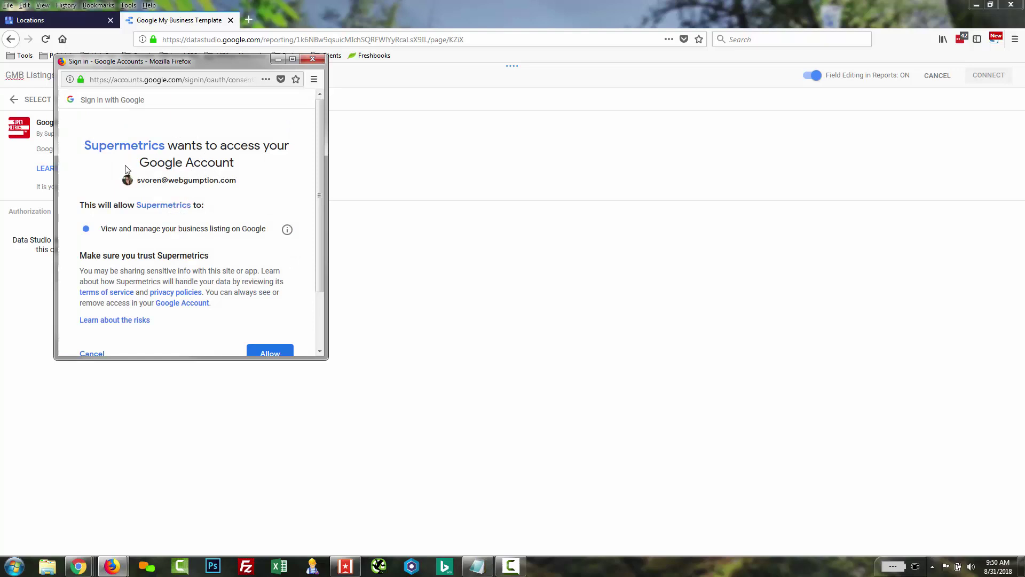
pyautogui.scroll(-2, 254, 301)
pyautogui.click(270, 296)
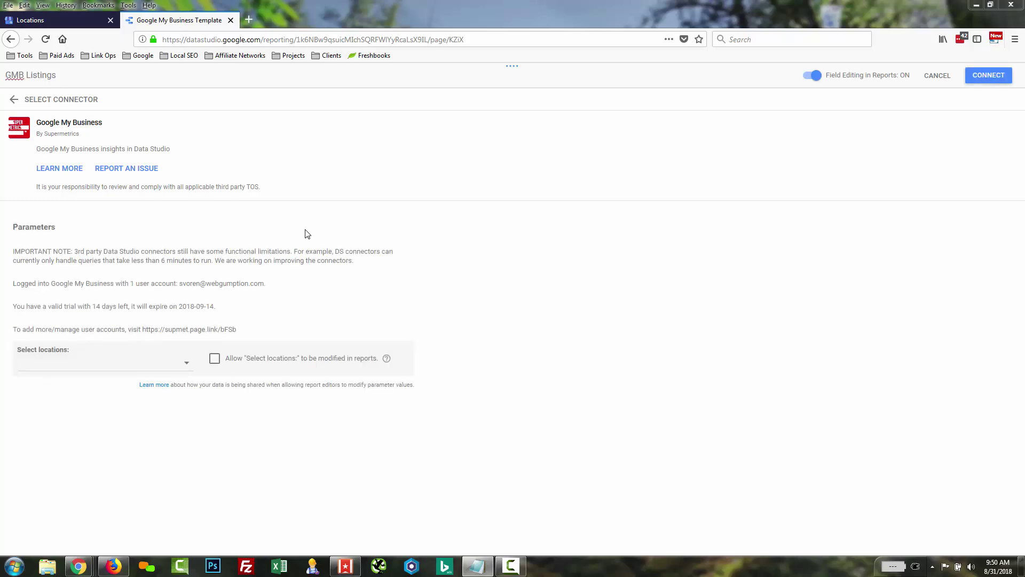
# - Select the Web Gumption and Walkabout Wellington locations and connect the GMB Listings data source
pyautogui.click(186, 362)
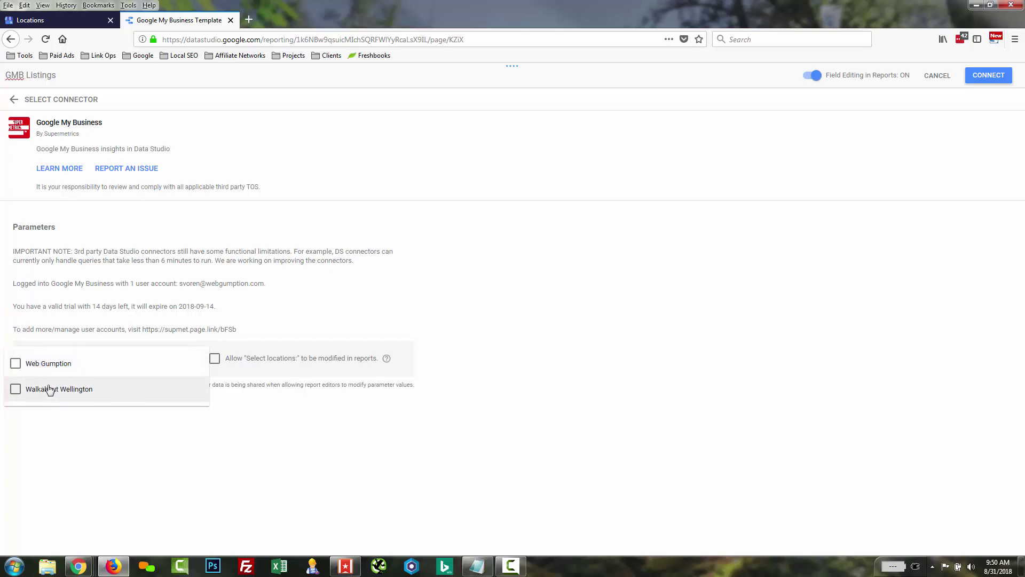
pyautogui.click(16, 368)
pyautogui.click(16, 390)
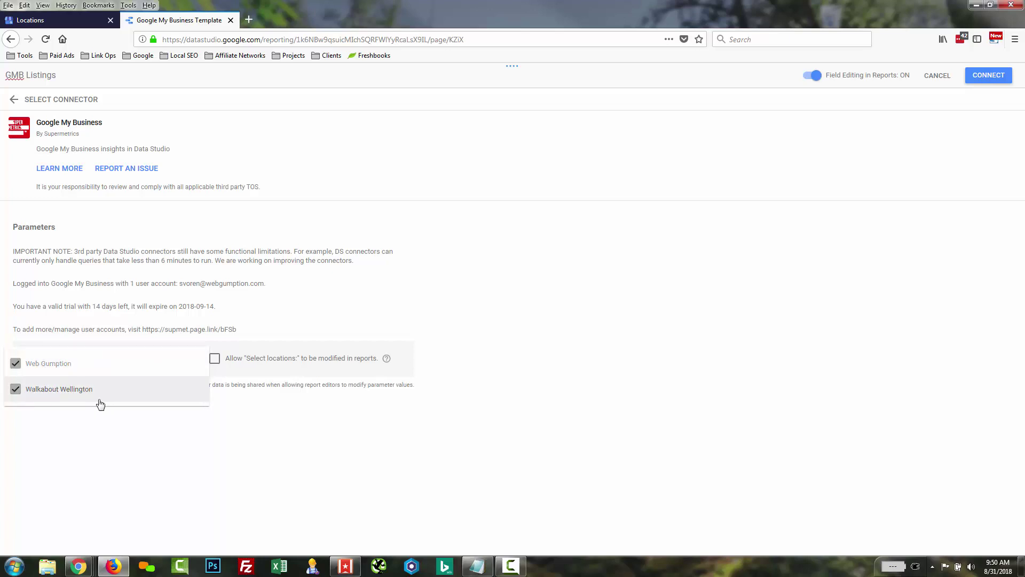
pyautogui.click(985, 80)
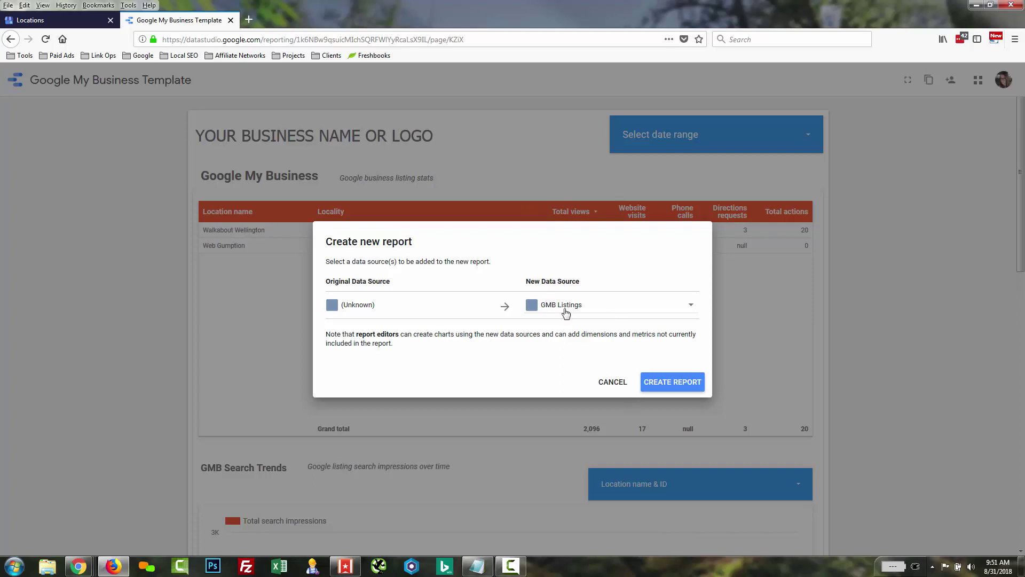
# - Create the report from GMB Listings and allow Data Studio access to Google Drive
pyautogui.click(679, 383)
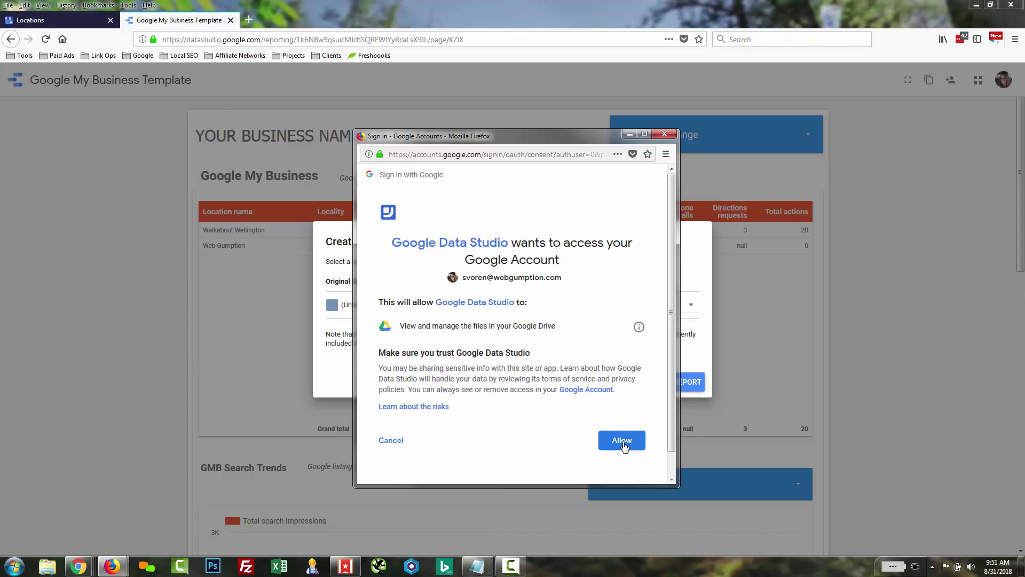
pyautogui.click(623, 441)
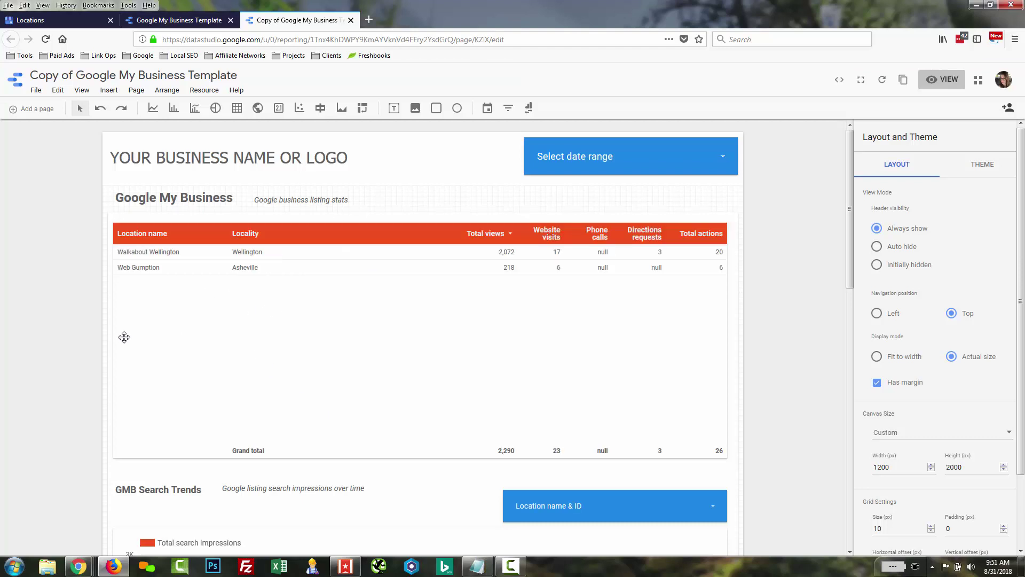
# - Scroll through the copied report's location table and search-impressions chart, then back to top
pyautogui.scroll(-2, 107, 345)
pyautogui.scroll(-2, 62, 346)
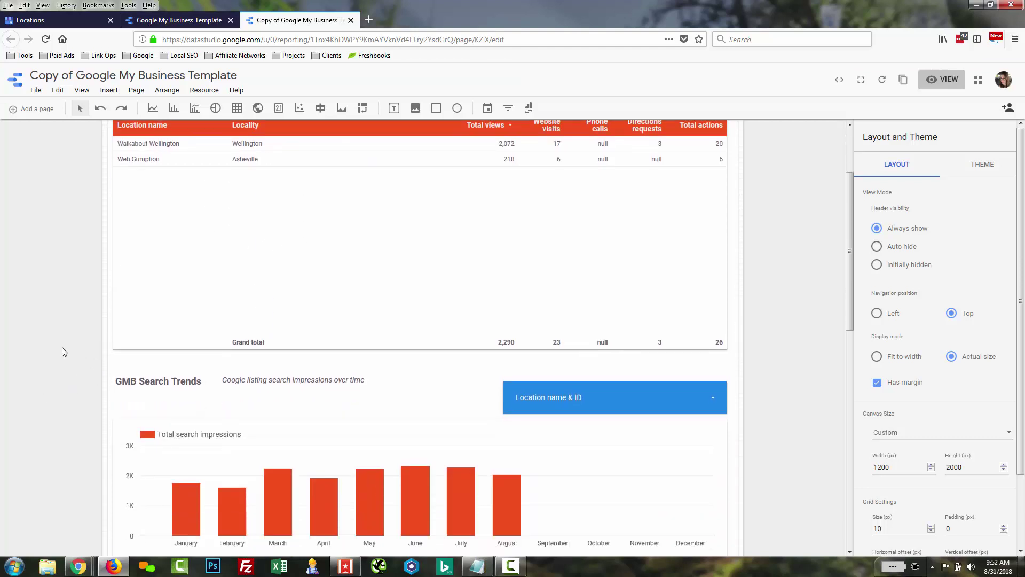
pyautogui.scroll(4, 80, 328)
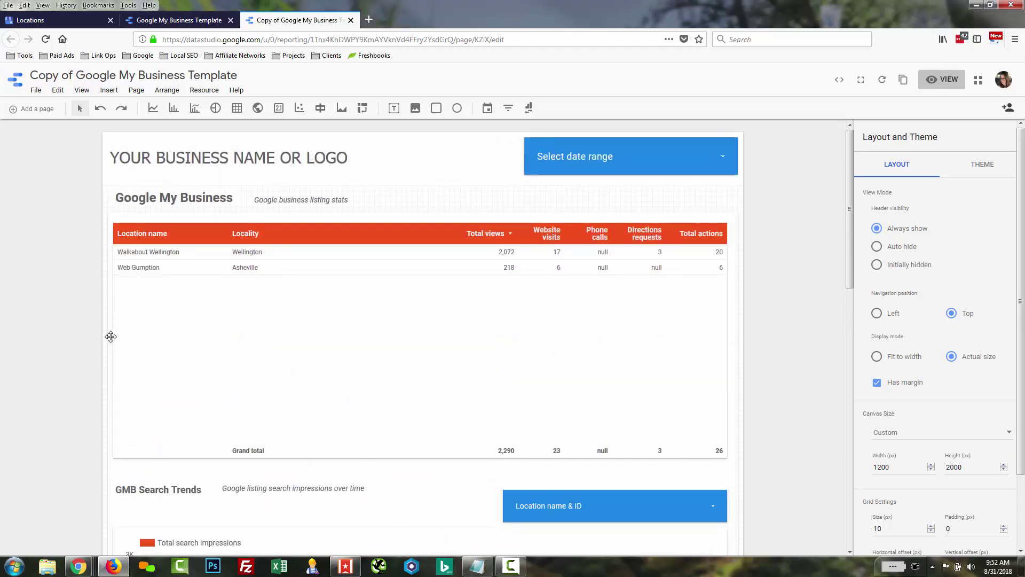